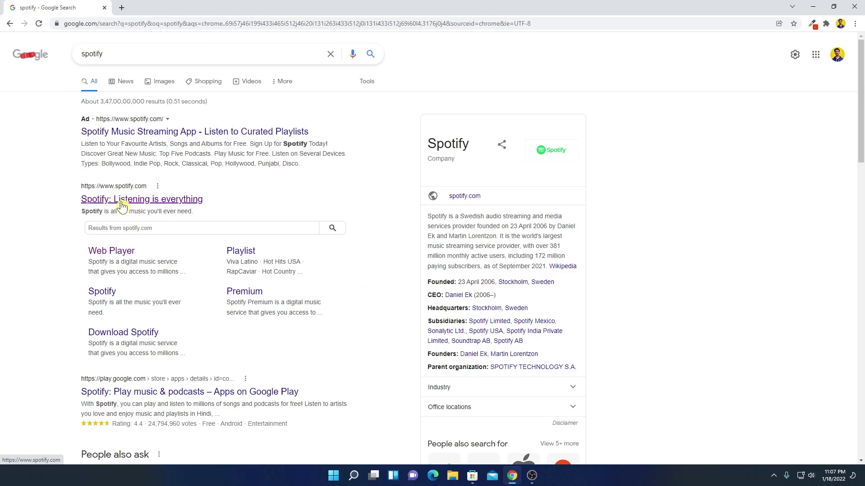
# Open the official 'Spotify: Listening is everything' homepage from the search results
pyautogui.click(122, 205)
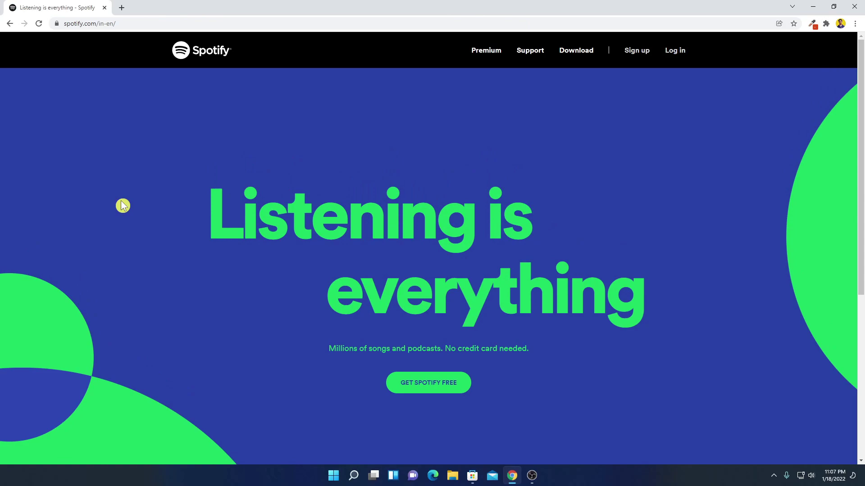
pyautogui.scroll(-1, 637, 328)
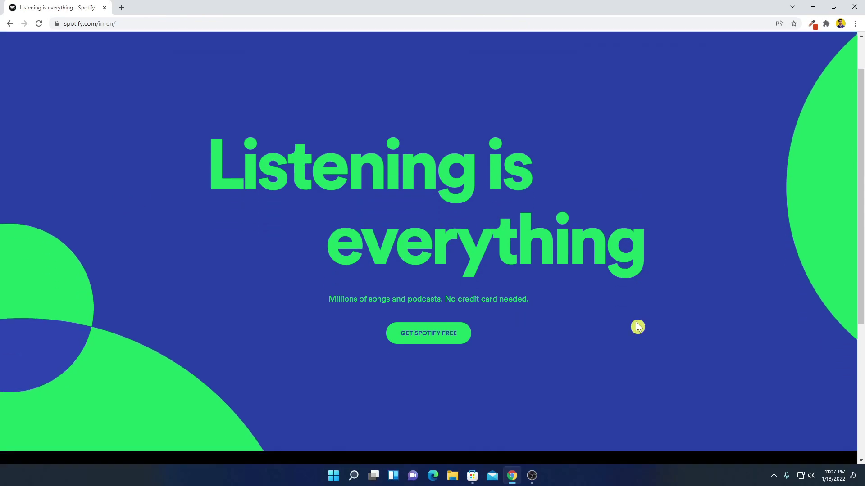
pyautogui.scroll(-2, 623, 347)
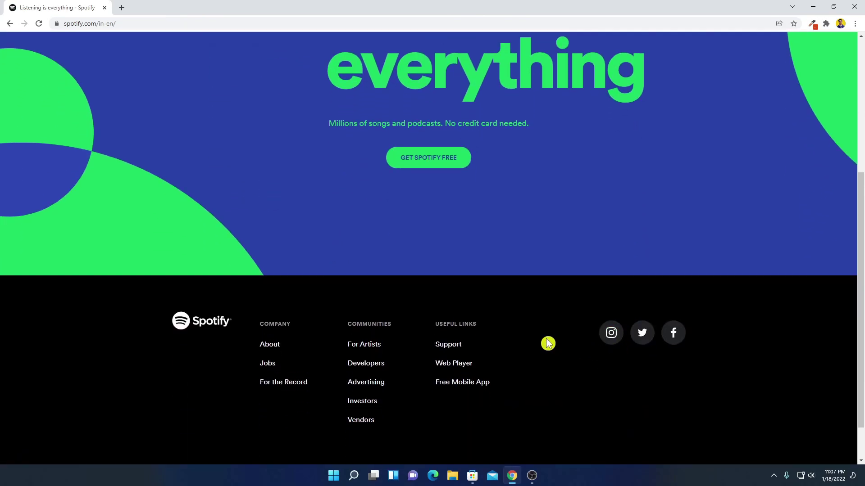
pyautogui.scroll(2, 548, 343)
pyautogui.scroll(1, 548, 344)
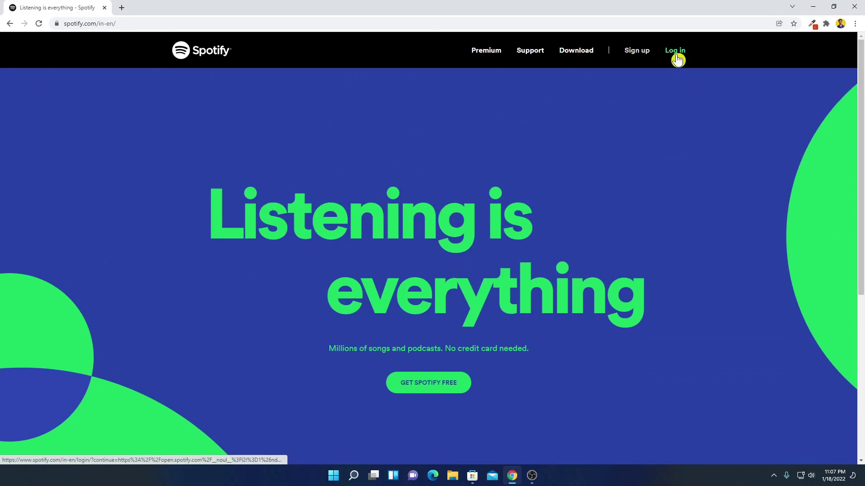
# Bring up the Spotify login page and check the saved password entry
pyautogui.click(676, 58)
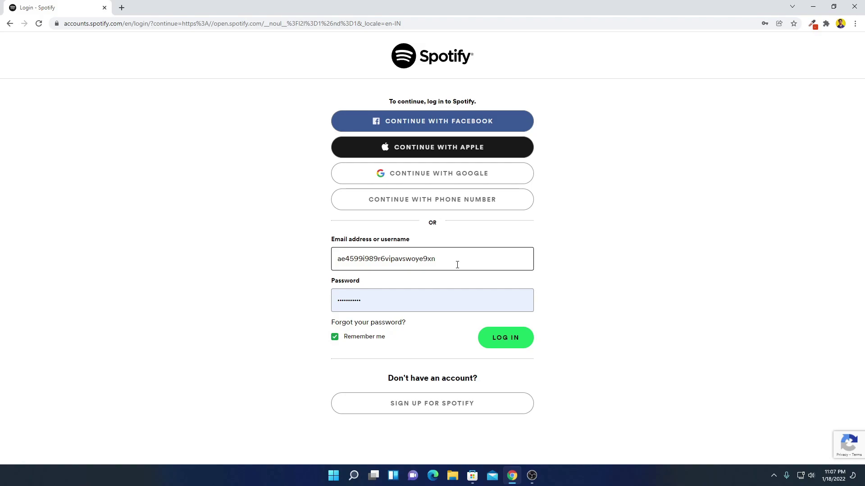
pyautogui.click(475, 304)
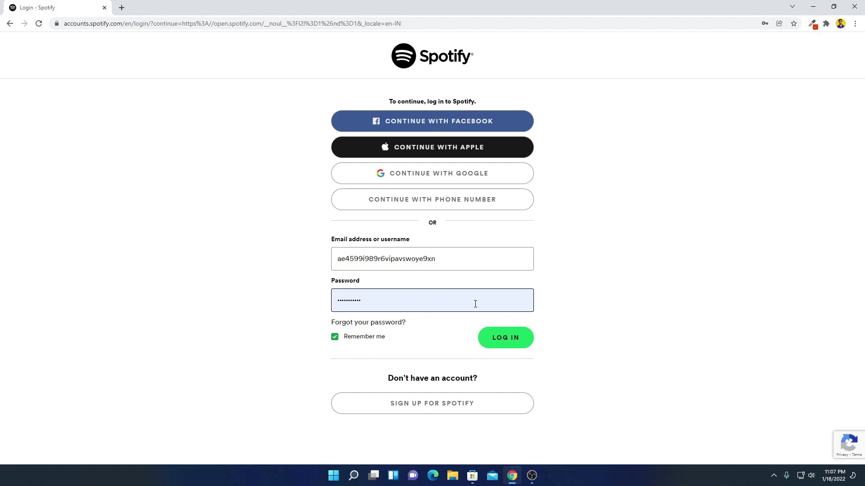
# Open the 'Sign up for Spotify' form for creating a new free account
pyautogui.click(488, 412)
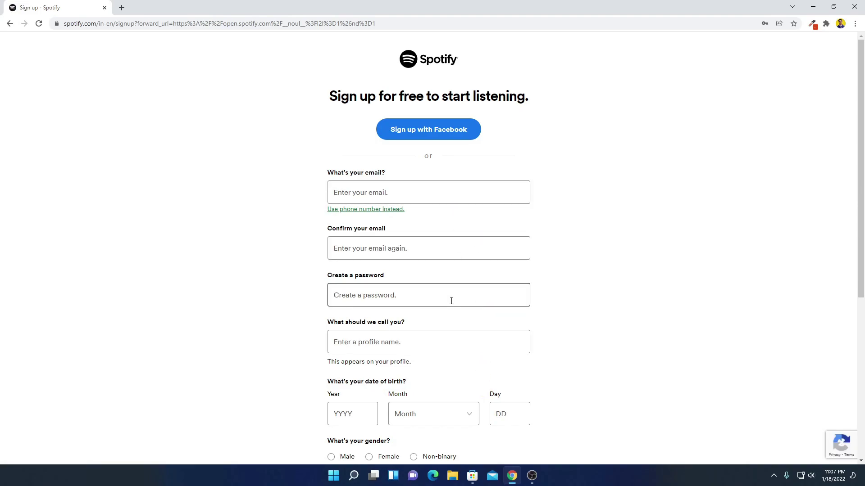
pyautogui.scroll(-2, 451, 311)
pyautogui.scroll(-2, 471, 328)
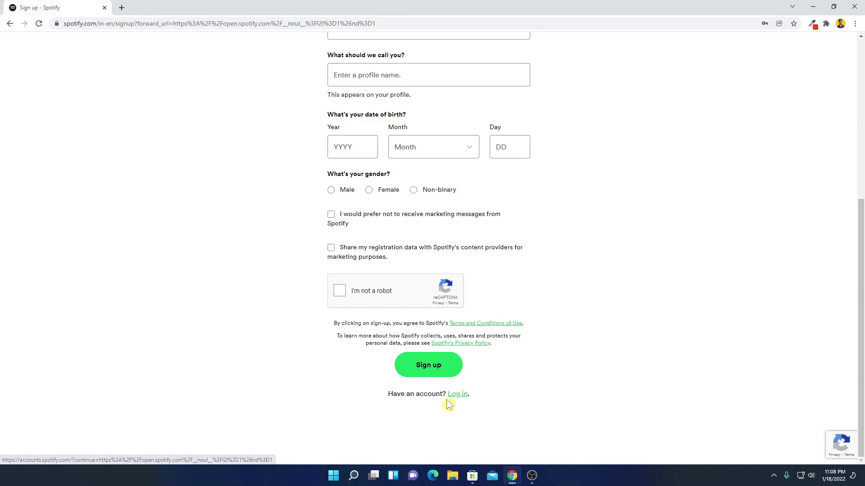
# Return to the login page and sign in to the Spotify Web Player with the saved account
pyautogui.click(457, 396)
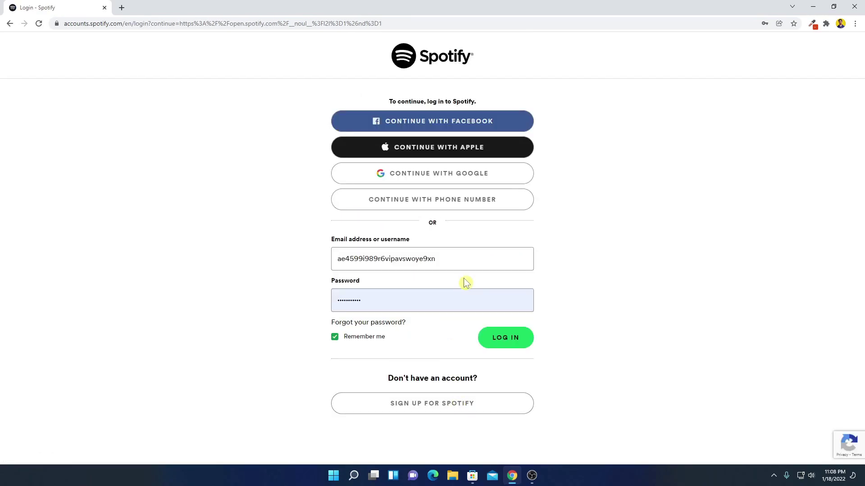
pyautogui.click(489, 338)
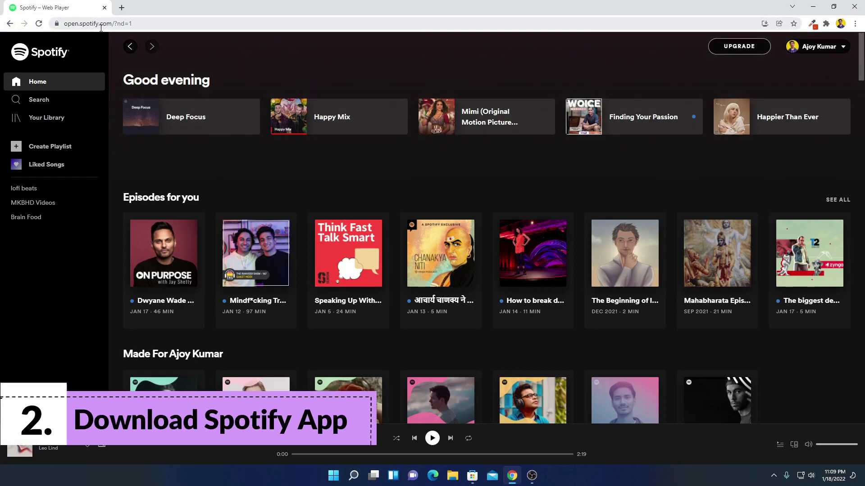
# Go to spotify.com's Windows download page and start downloading SpotifySetup.exe
pyautogui.click(23, 39)
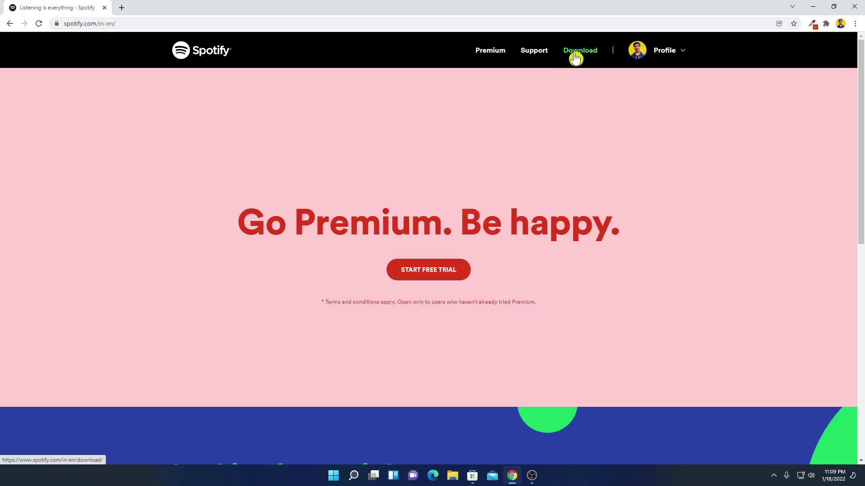
pyautogui.click(578, 55)
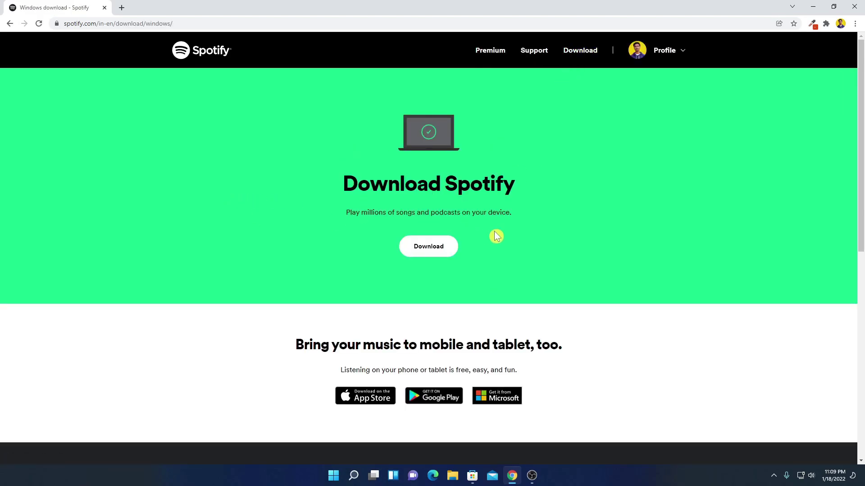
pyautogui.click(440, 248)
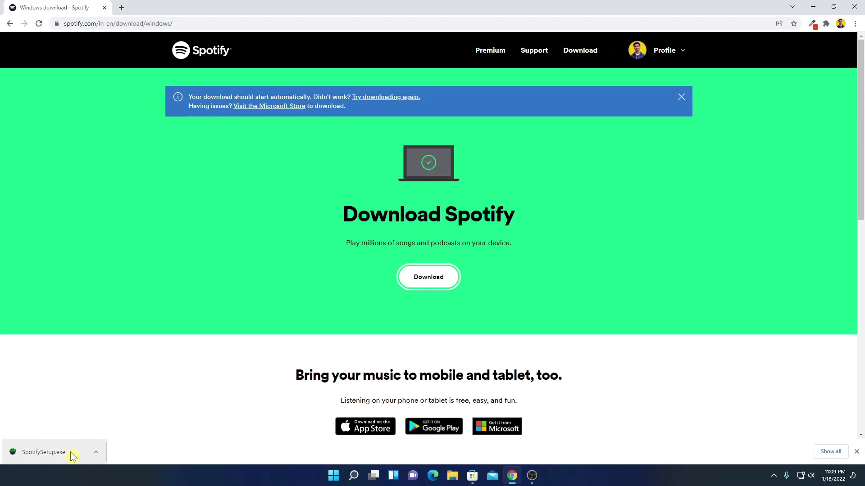
# Run the downloaded SpotifySetup.exe installer and minimize the browser to the desktop
pyautogui.click(97, 453)
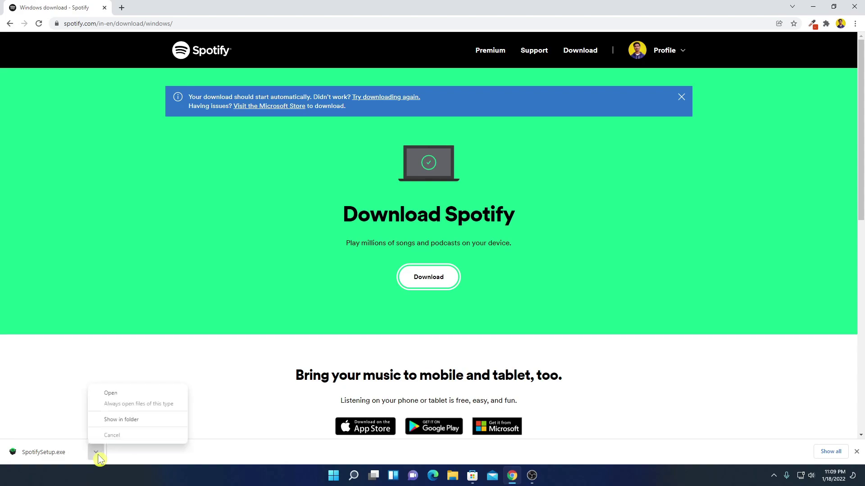
pyautogui.click(136, 395)
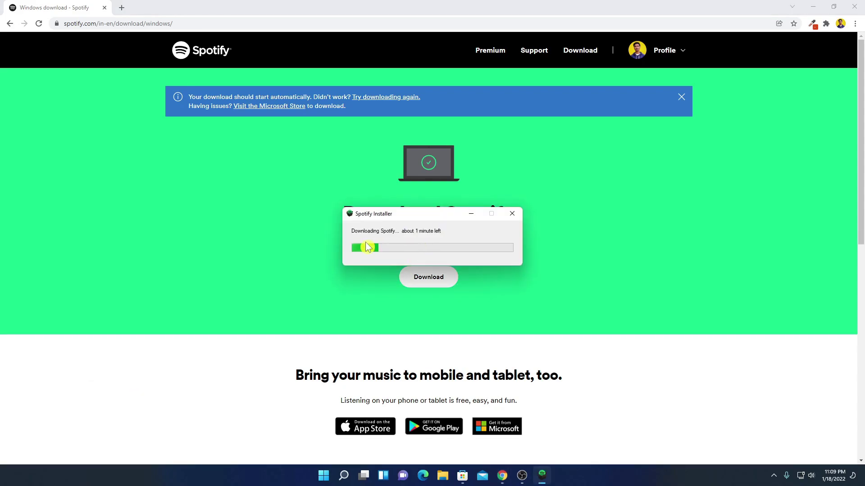
pyautogui.click(810, 7)
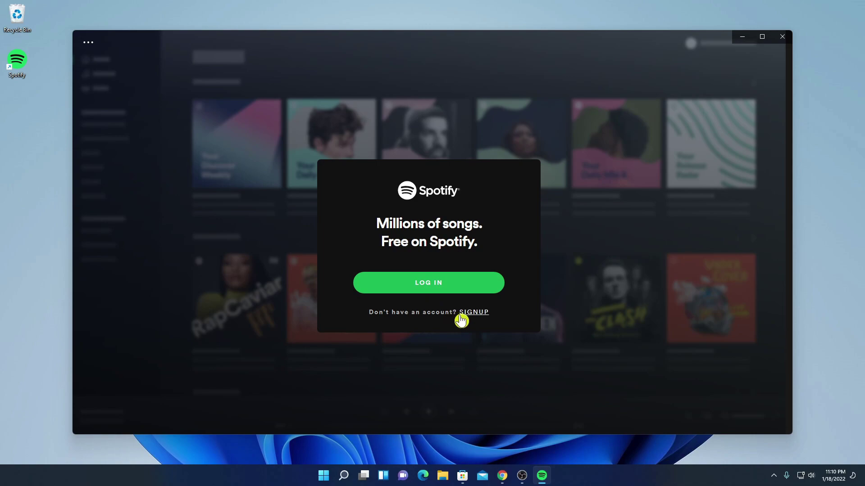
# Sign in to the Spotify desktop app with the account email and password
pyautogui.click(449, 289)
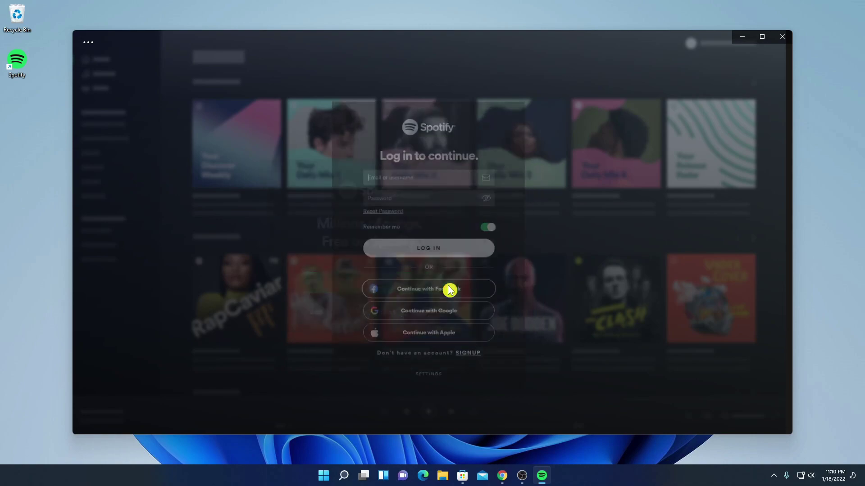
pyautogui.click(423, 169)
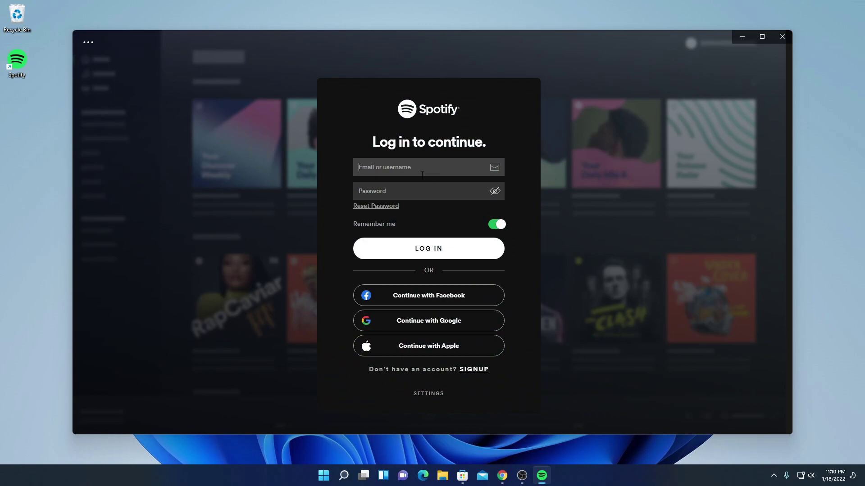
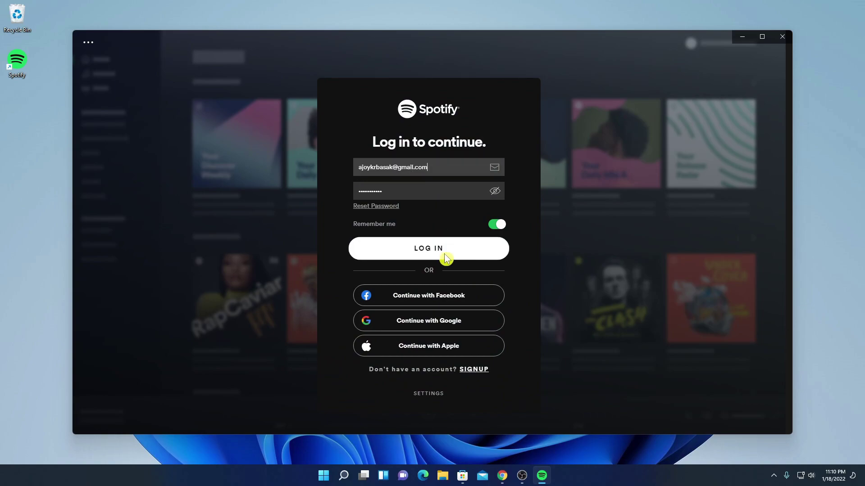
pyautogui.click(446, 255)
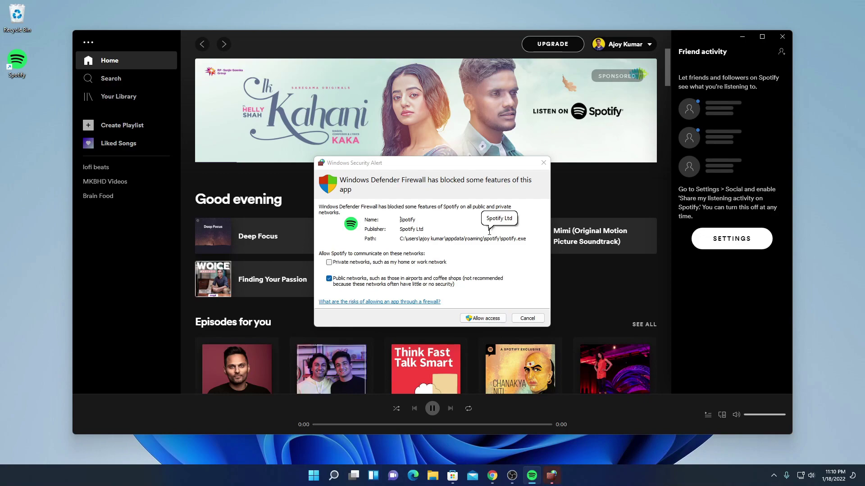
# Allow Spotify through Windows Defender Firewall and dismiss the security alert
pyautogui.click(476, 322)
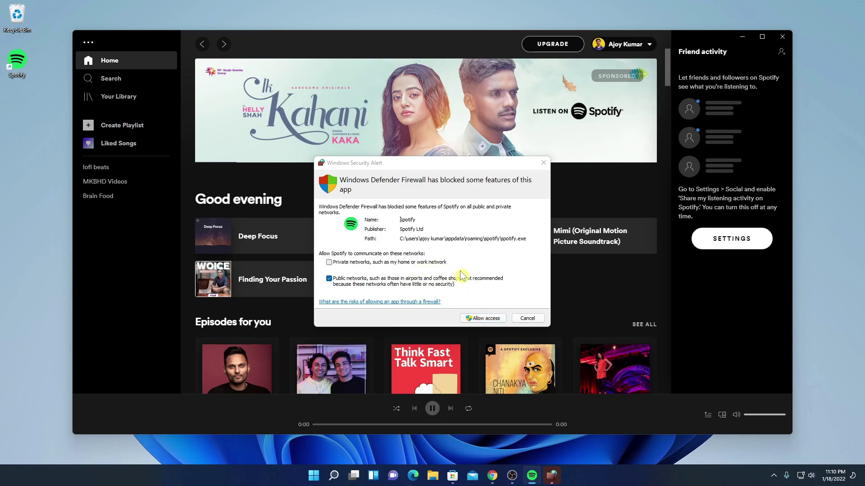
pyautogui.click(486, 320)
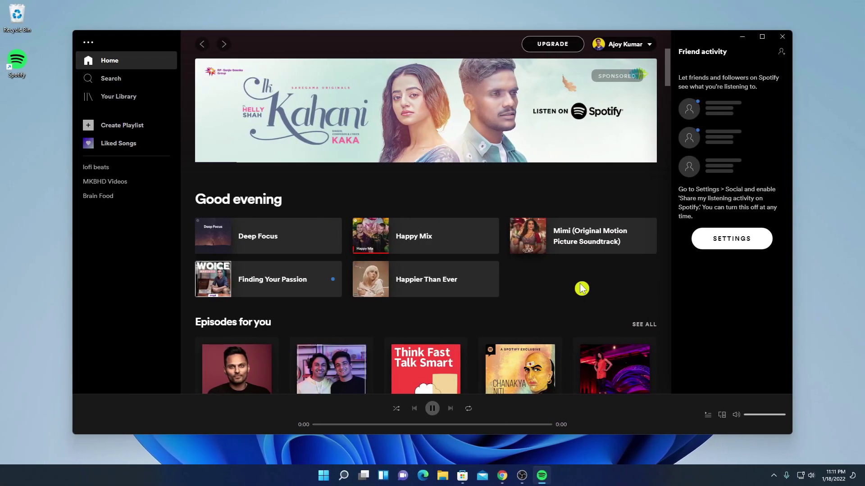
# Minimize Spotify and view the 'Spotify - Music and Podcasts' listing in Microsoft Store
pyautogui.click(742, 37)
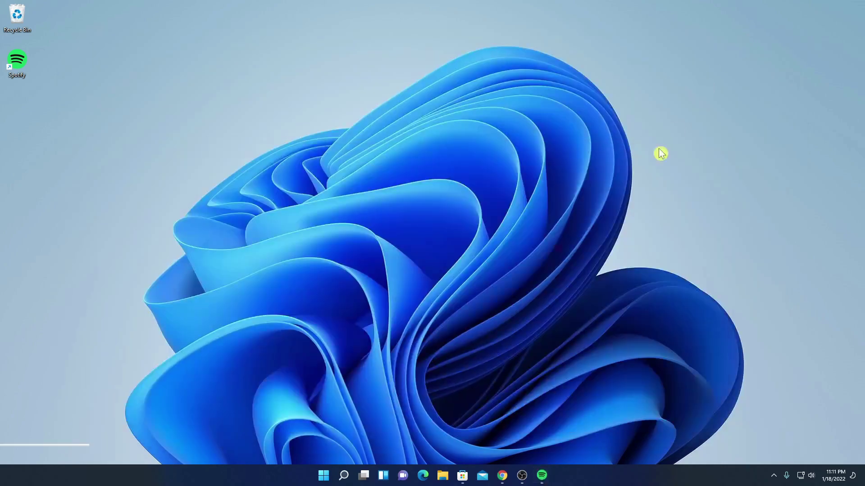
pyautogui.click(462, 476)
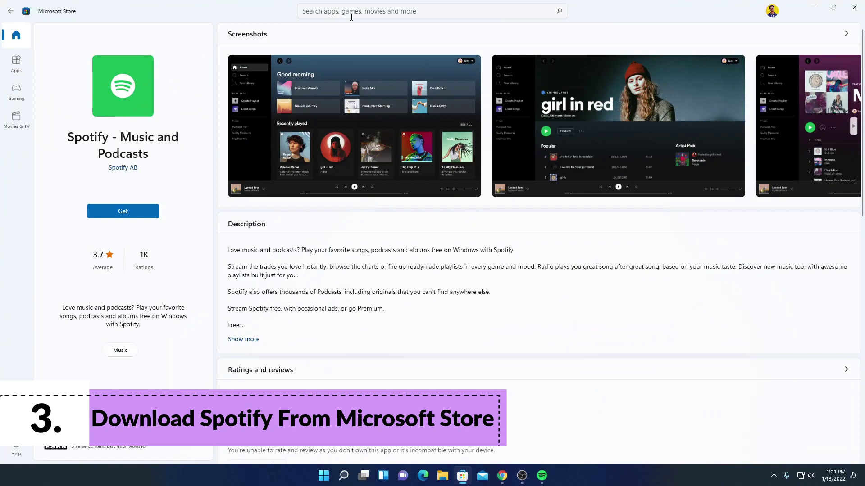
pyautogui.click(360, 189)
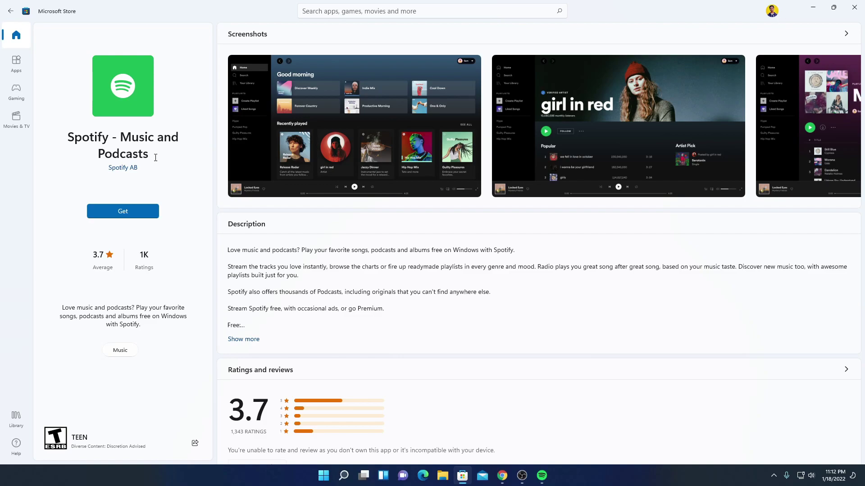
pyautogui.click(151, 214)
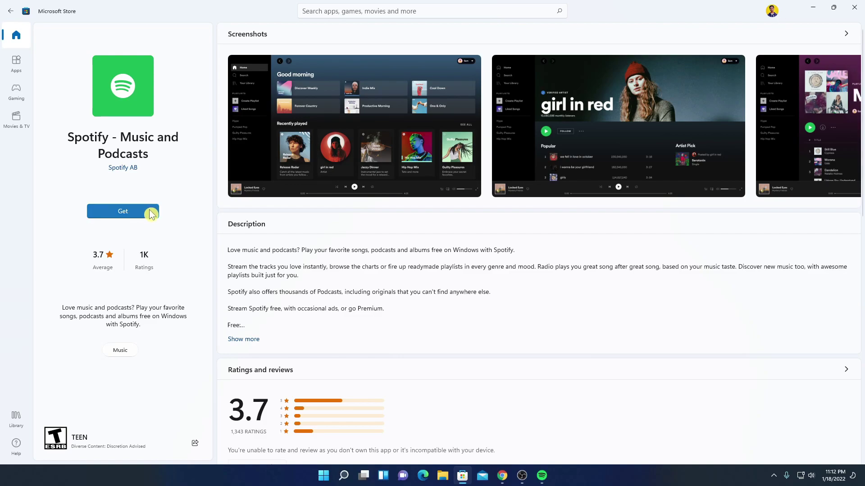
# Put the Microsoft Store away and bring the Spotify desktop app back into view
pyautogui.click(814, 7)
pyautogui.click(543, 474)
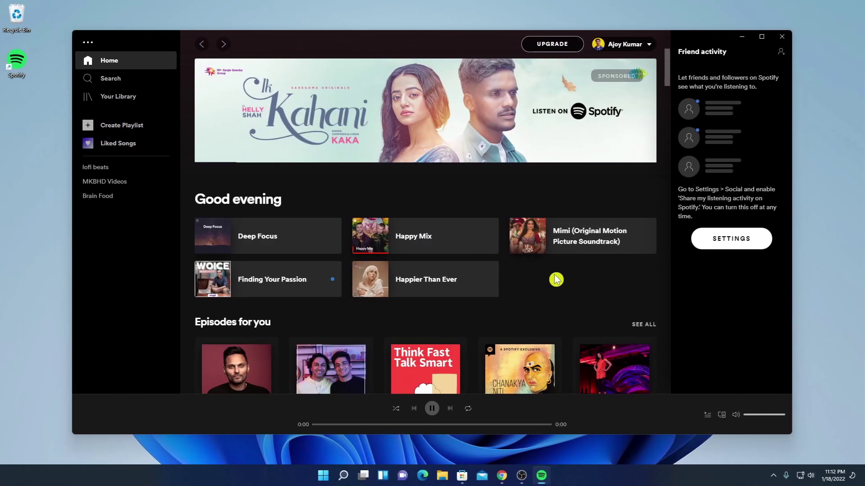
# Minimize the Spotify window, leaving the desktop with Spotify running in the taskbar
pyautogui.click(743, 36)
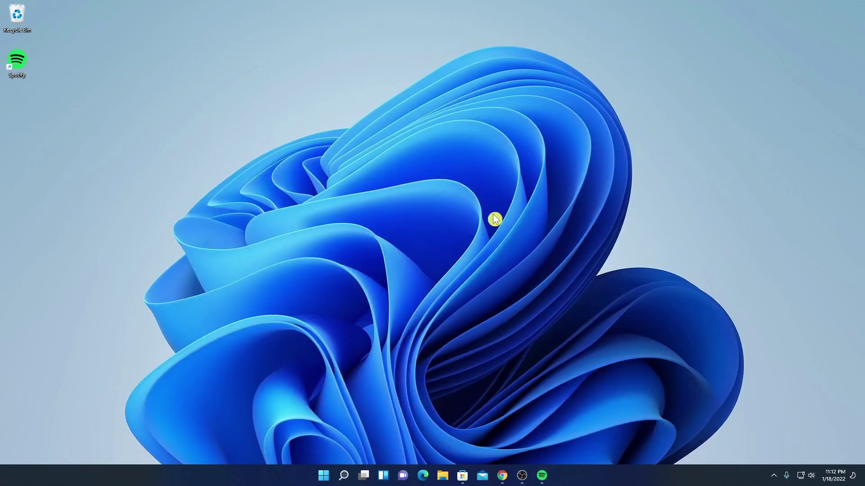